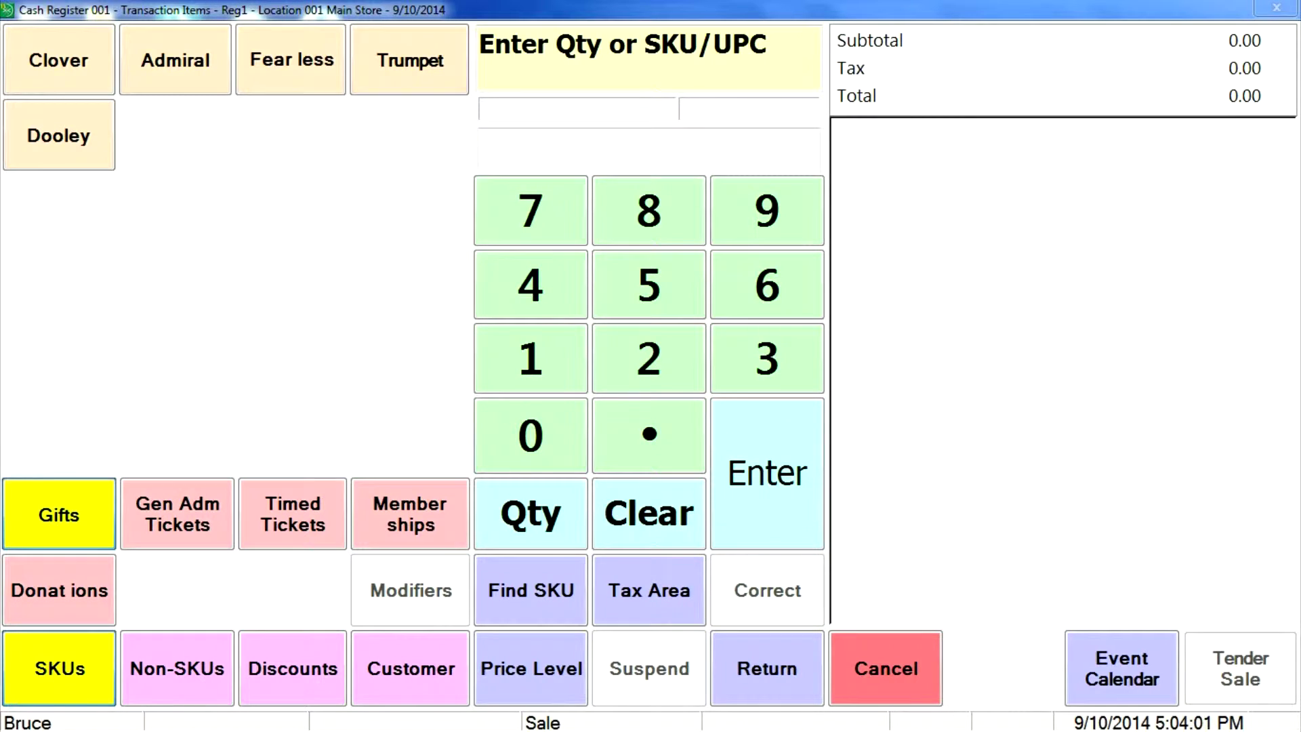
Try to add an M Guest Adult general admission ticket to the sale without a customer assigned
{"action": "left_click", "coordinate": [410, 514]}
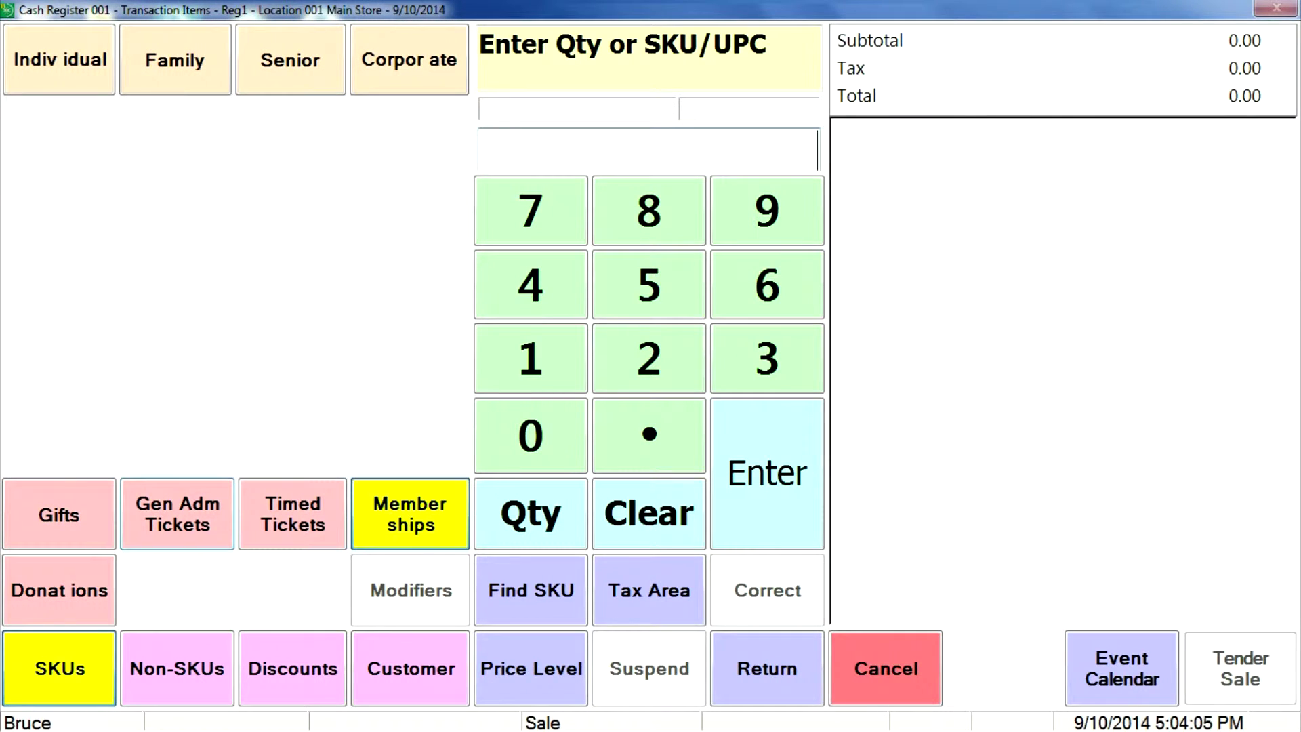
{"action": "left_click", "coordinate": [177, 514]}
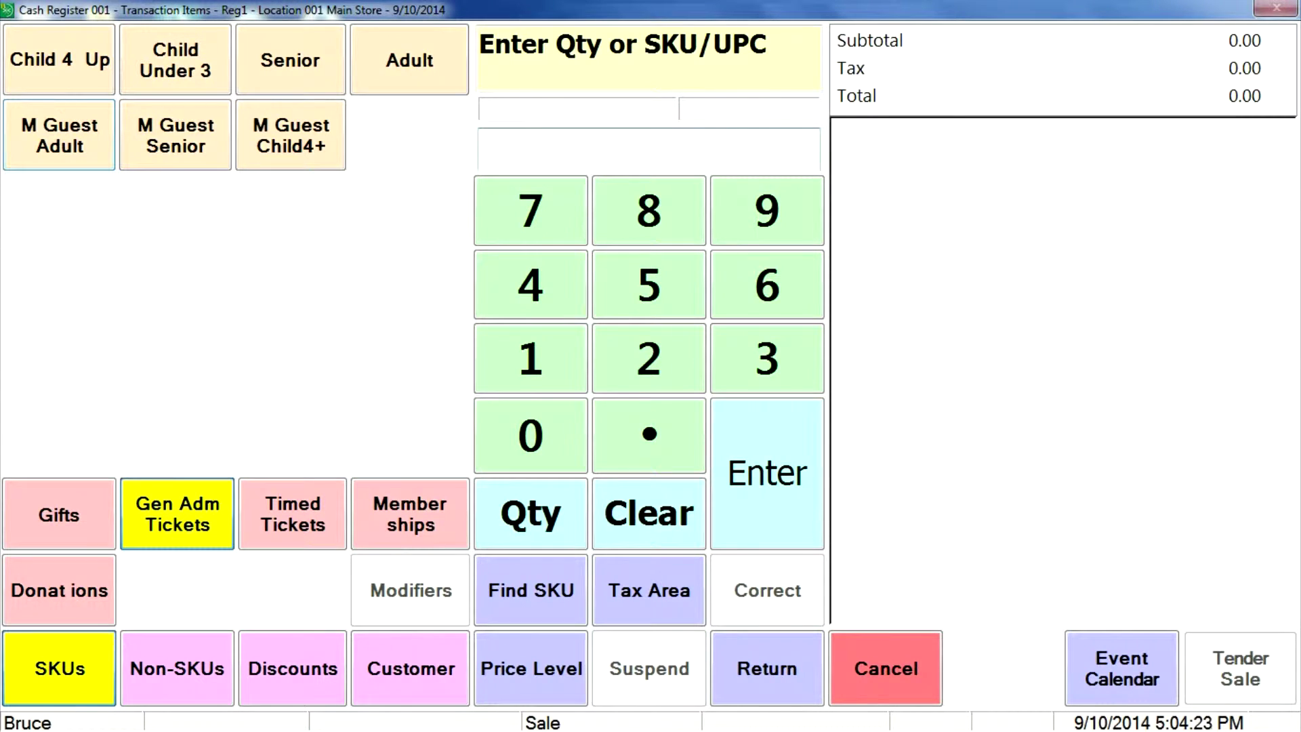
{"action": "left_click", "coordinate": [59, 134]}
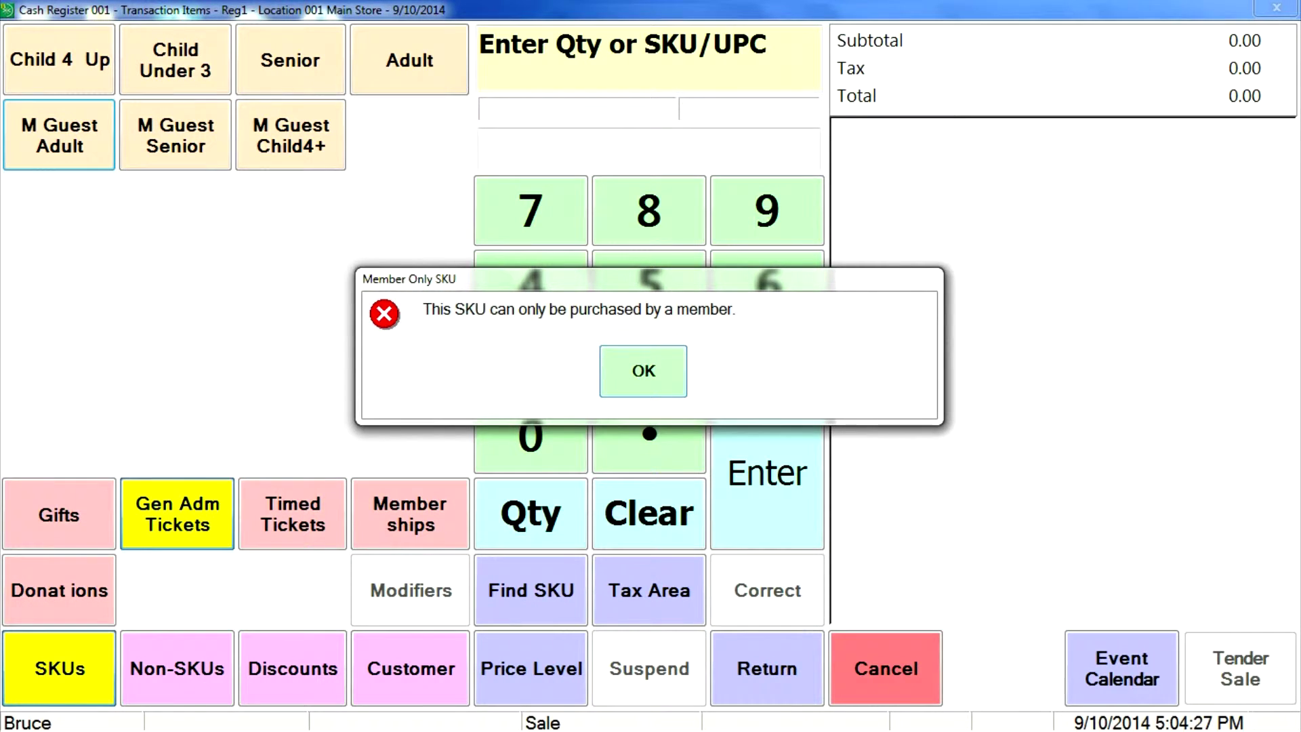
{"action": "left_click", "coordinate": [643, 371]}
Find the member by the customer's last name and assign the first matched customer to the sale
{"action": "left_click", "coordinate": [410, 669]}
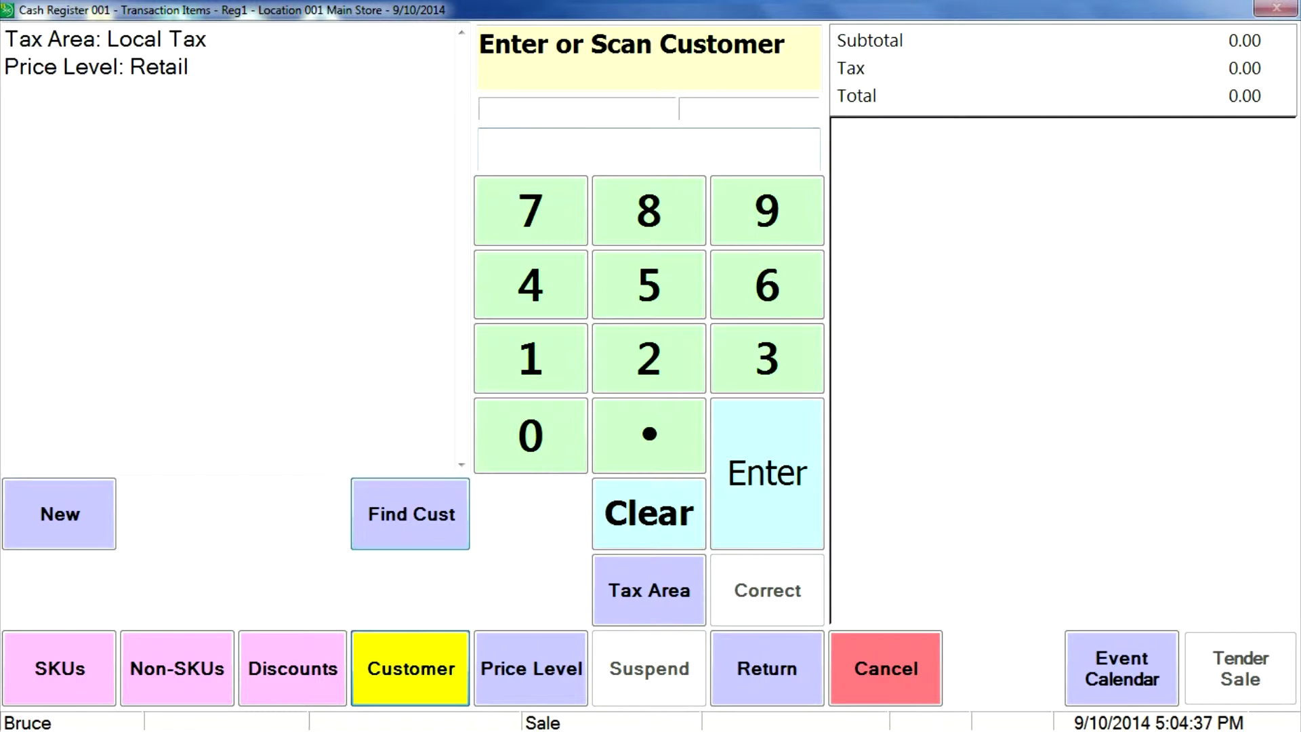
{"action": "left_click", "coordinate": [410, 514]}
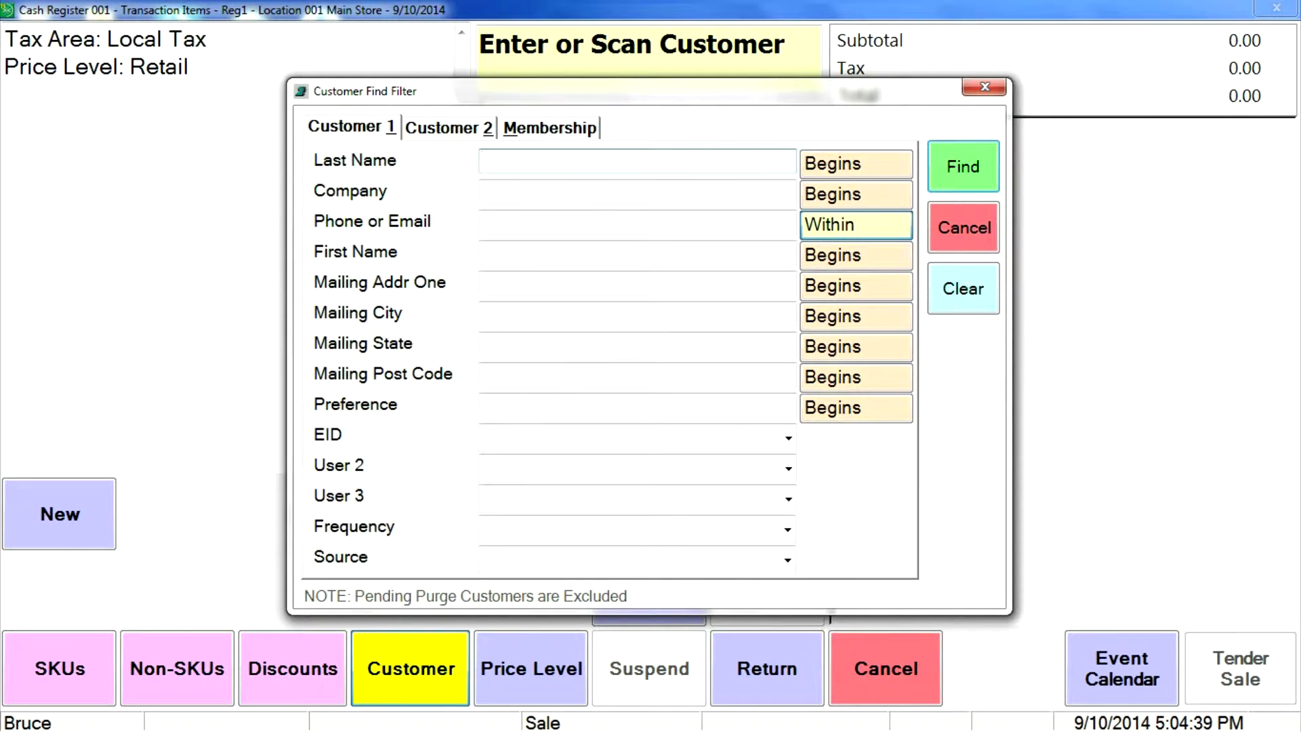
{"action": "type", "text": "lode"}
{"action": "key", "text": "Return"}
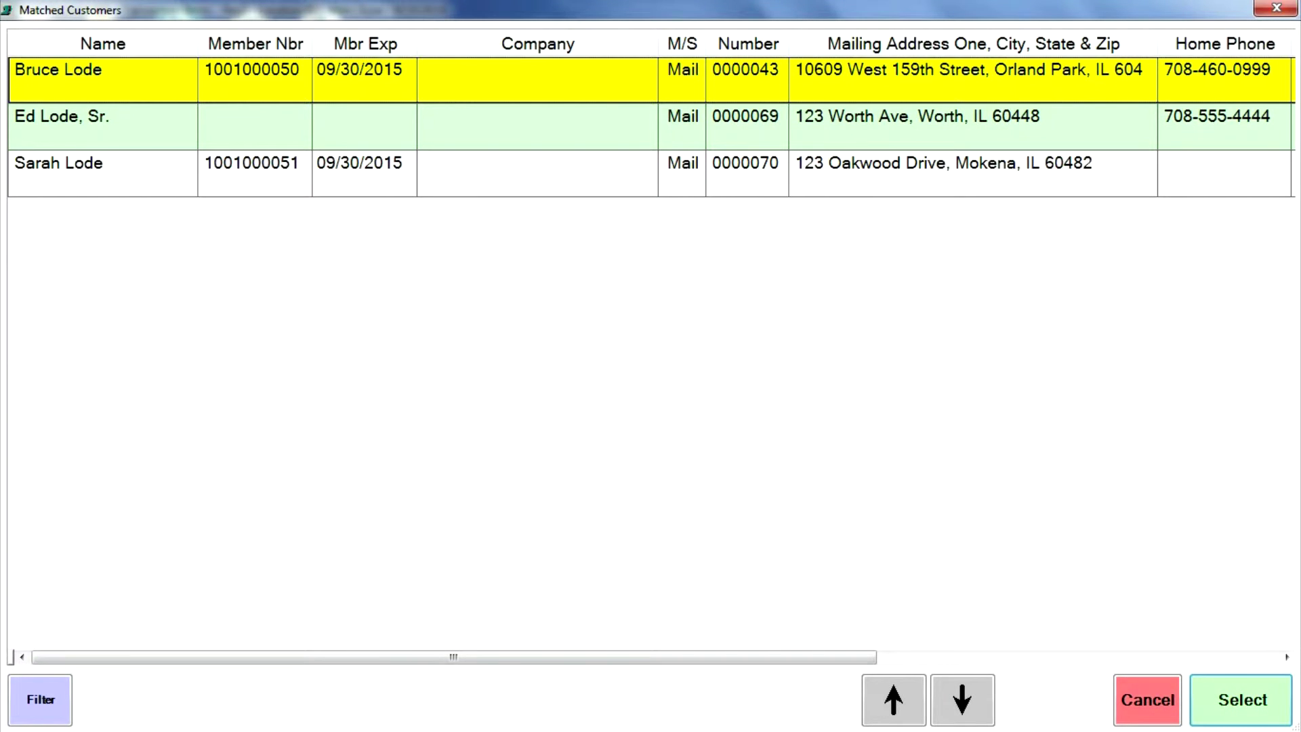
{"action": "key", "text": "Return"}
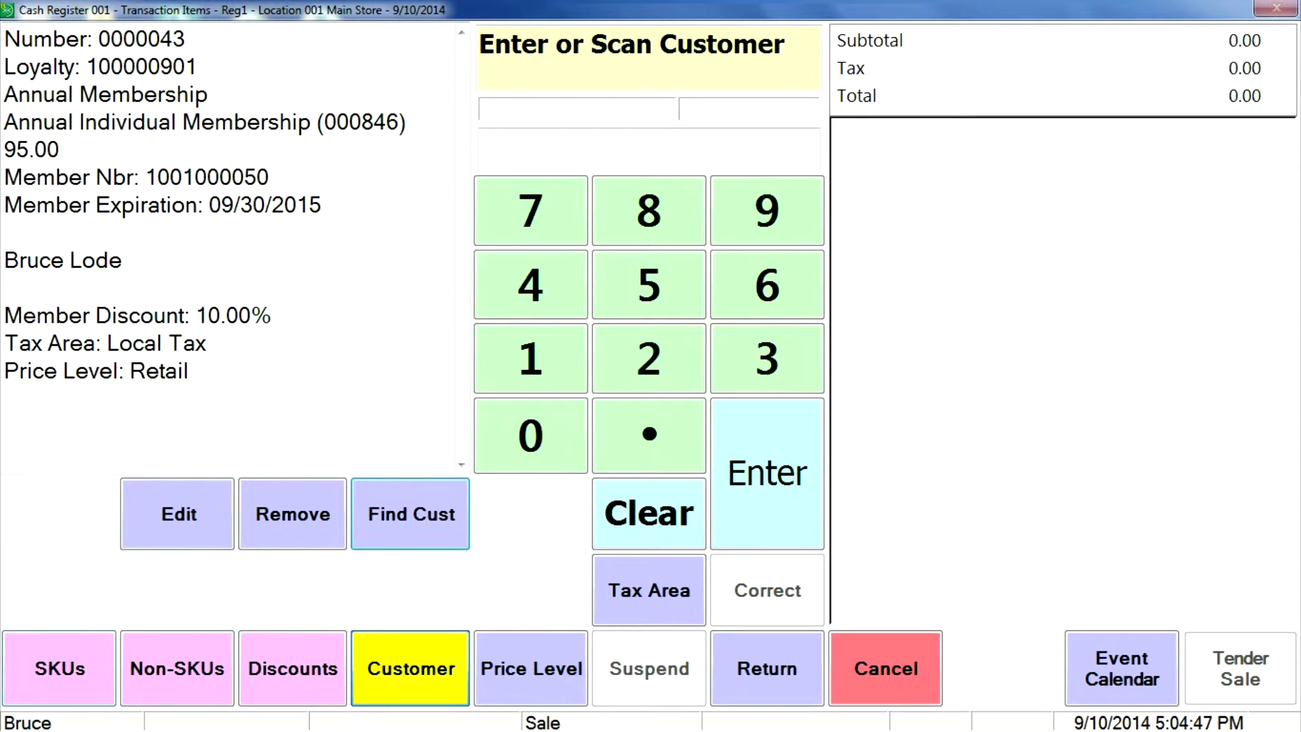
Add an M Guest Adult ticket from the general admission tickets to the member's sale
{"action": "left_click", "coordinate": [59, 668]}
{"action": "left_click", "coordinate": [177, 514]}
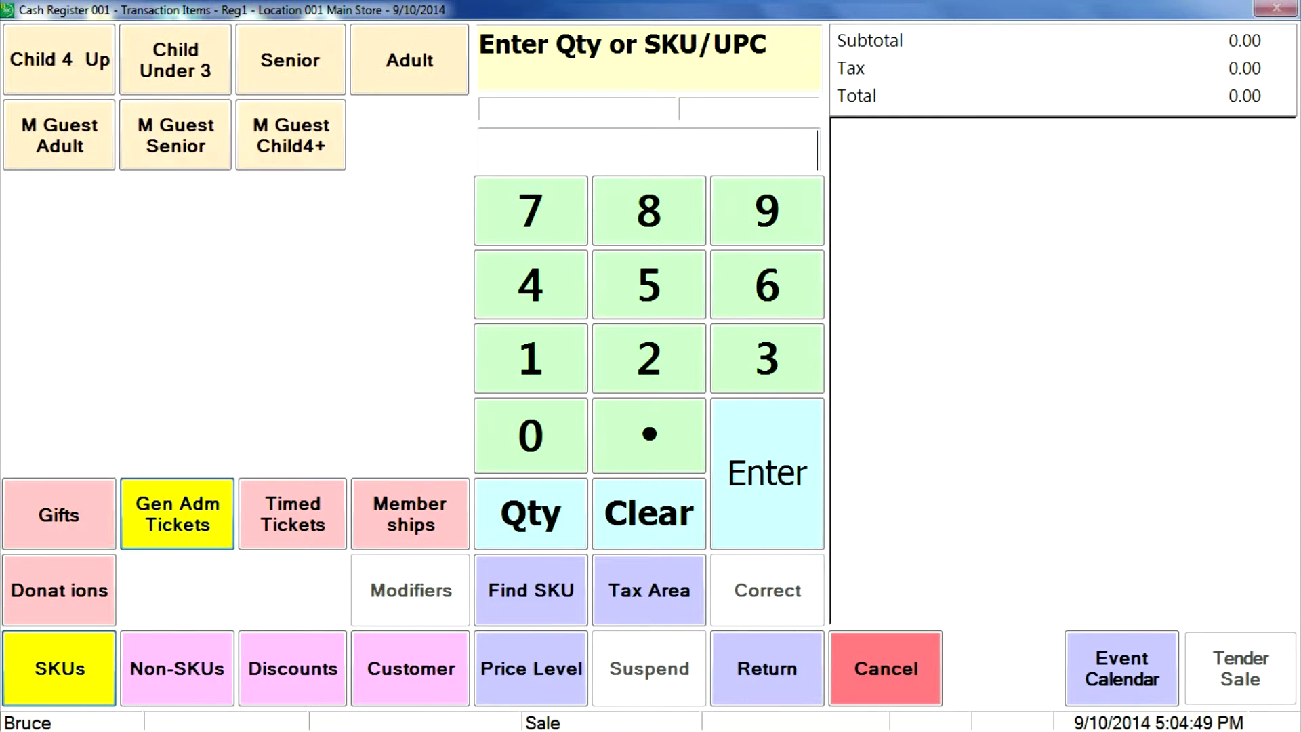
{"action": "left_click", "coordinate": [59, 135]}
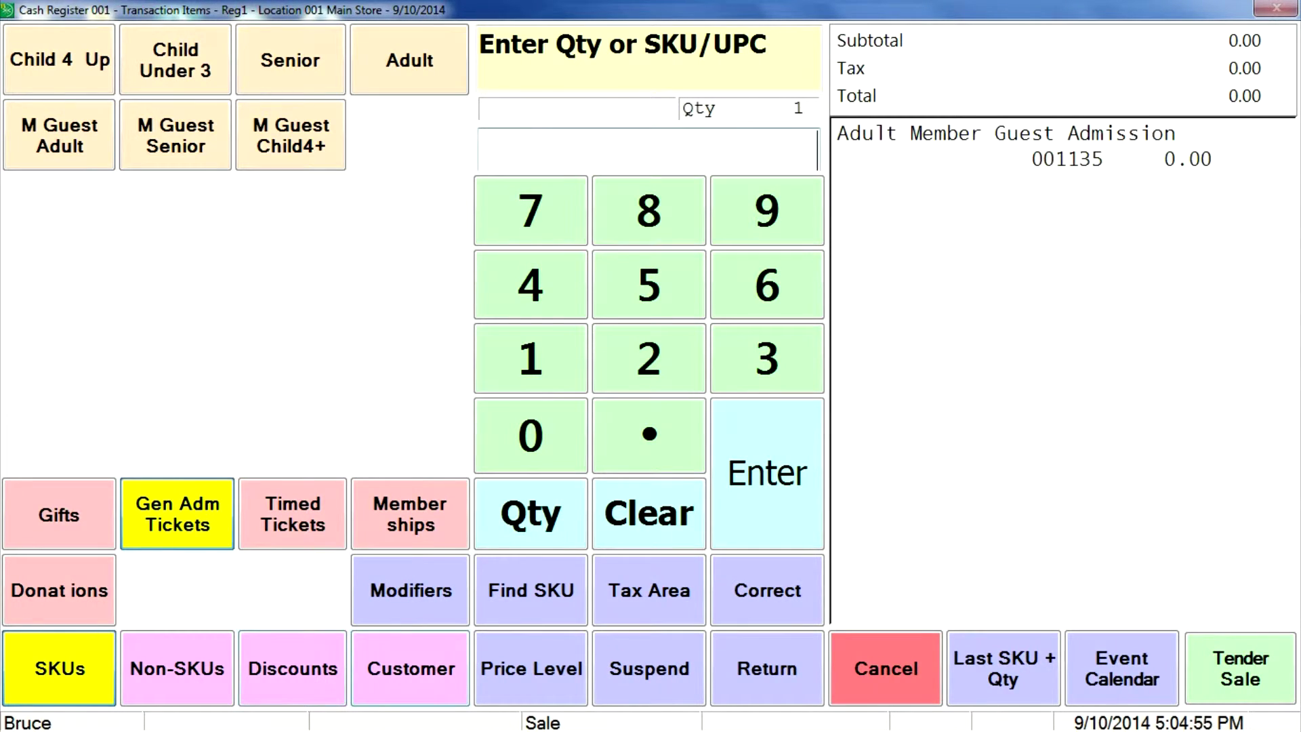
Review the member benefits in the customer's Annual Membership record, then close the record by updating it
{"action": "left_click", "coordinate": [411, 668]}
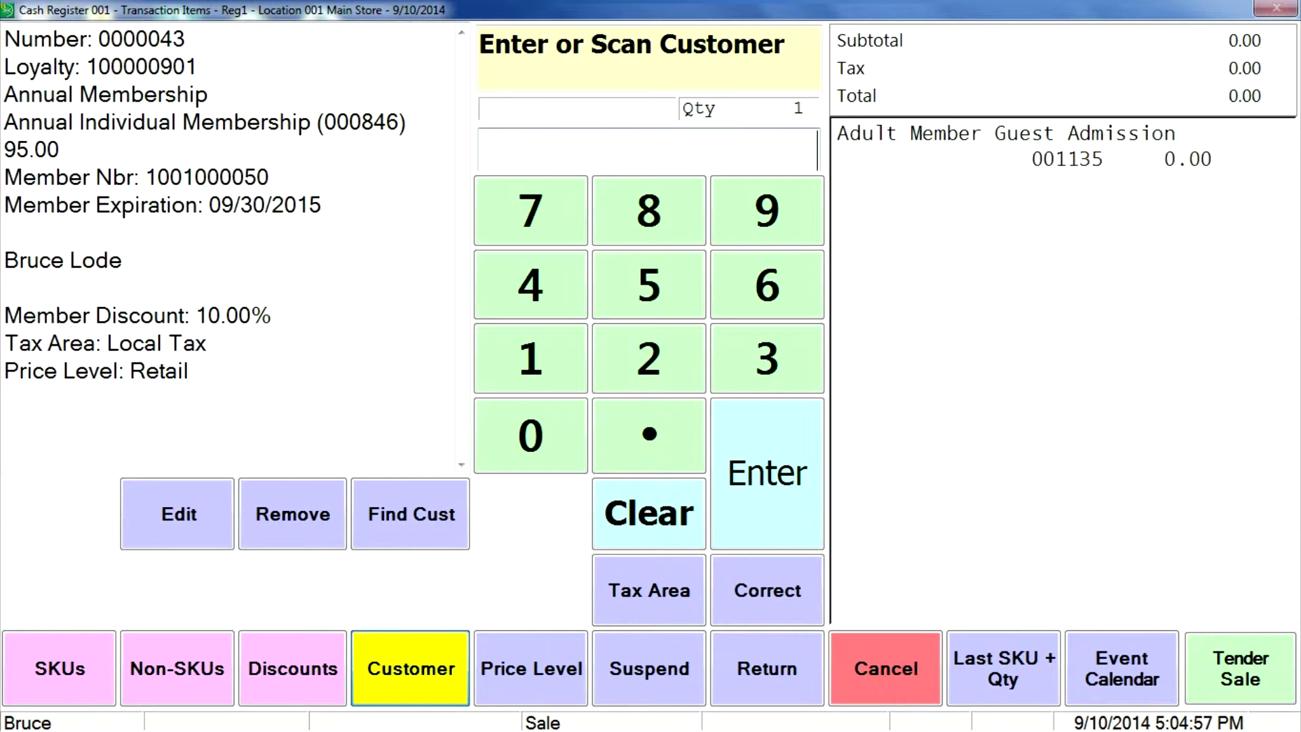
{"action": "left_click", "coordinate": [178, 514]}
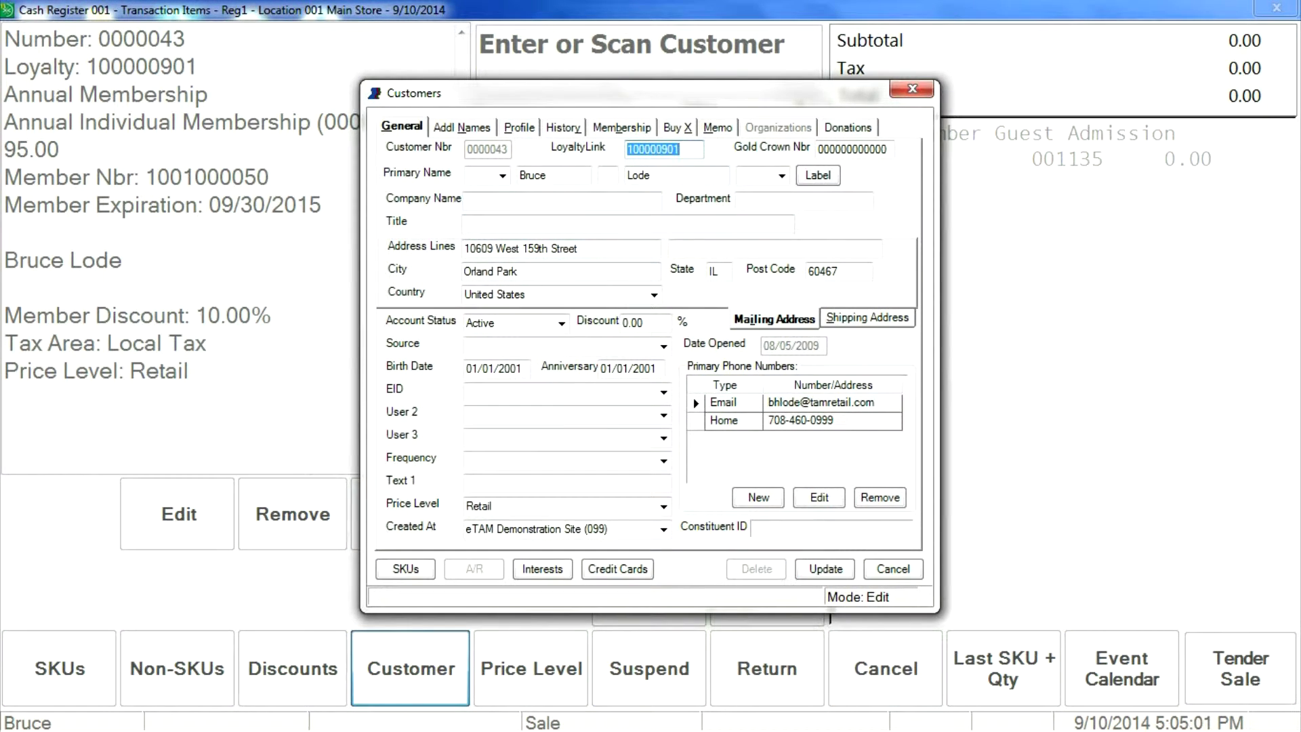
{"action": "left_click", "coordinate": [620, 126]}
{"action": "left_click", "coordinate": [703, 235]}
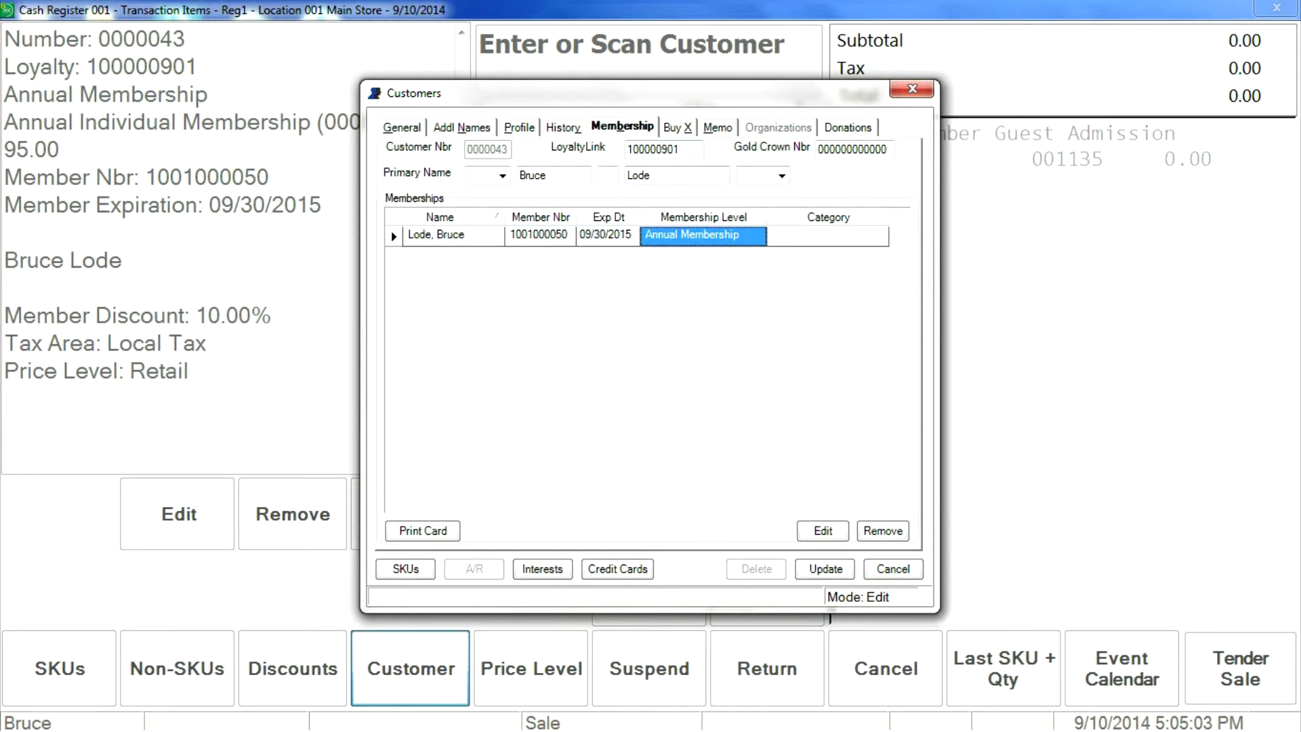
{"action": "left_click", "coordinate": [822, 530]}
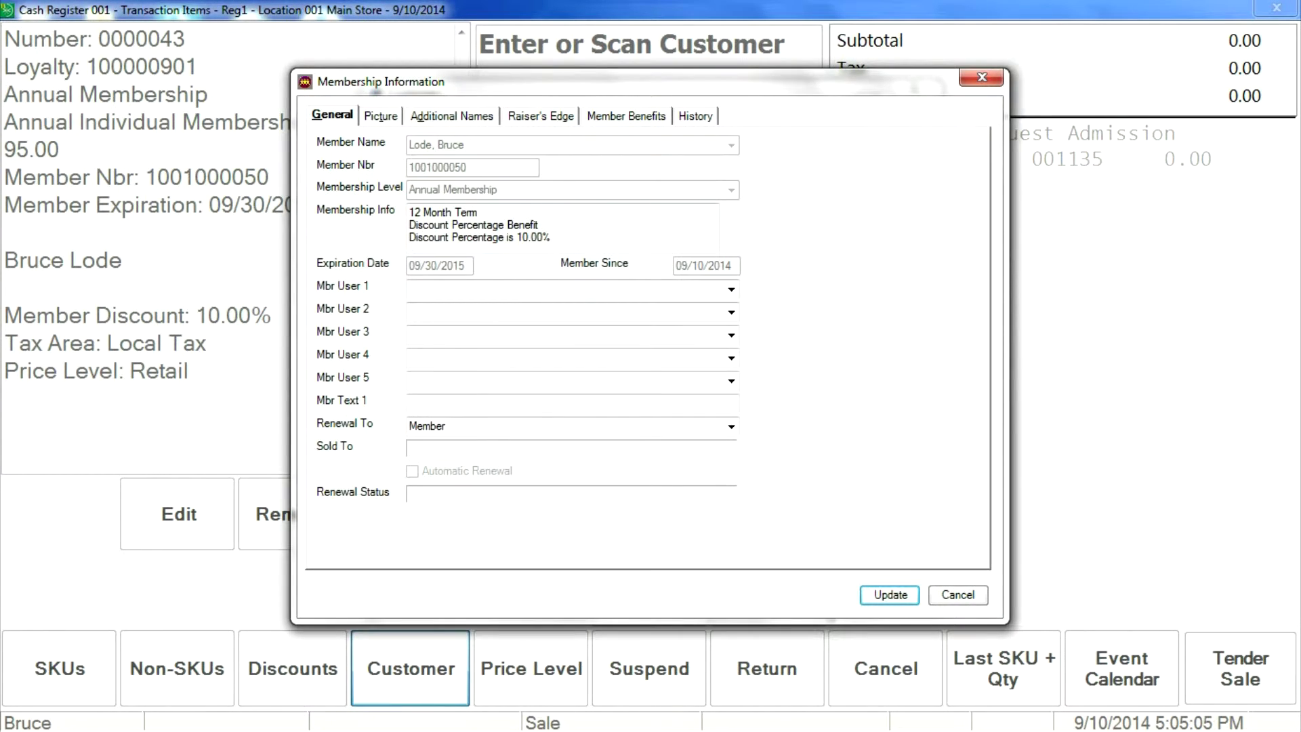
{"action": "left_click", "coordinate": [625, 115]}
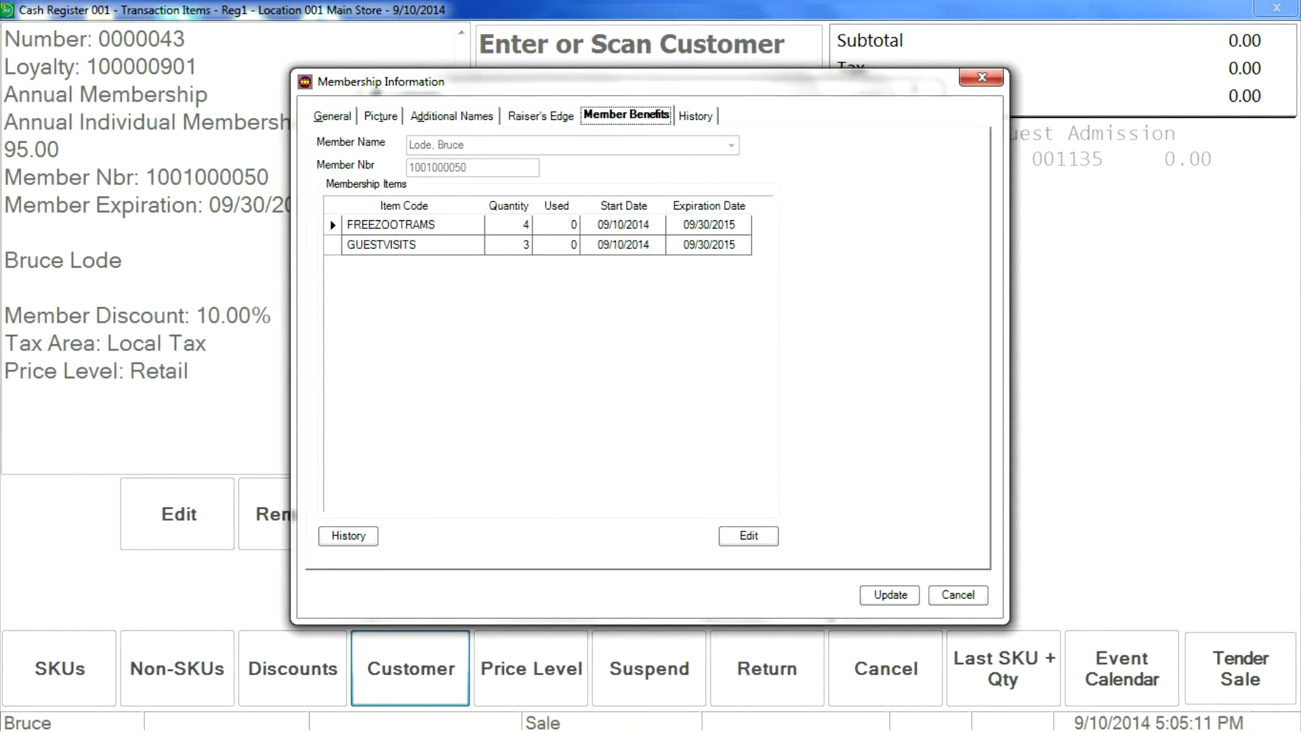
{"action": "left_click", "coordinate": [890, 594]}
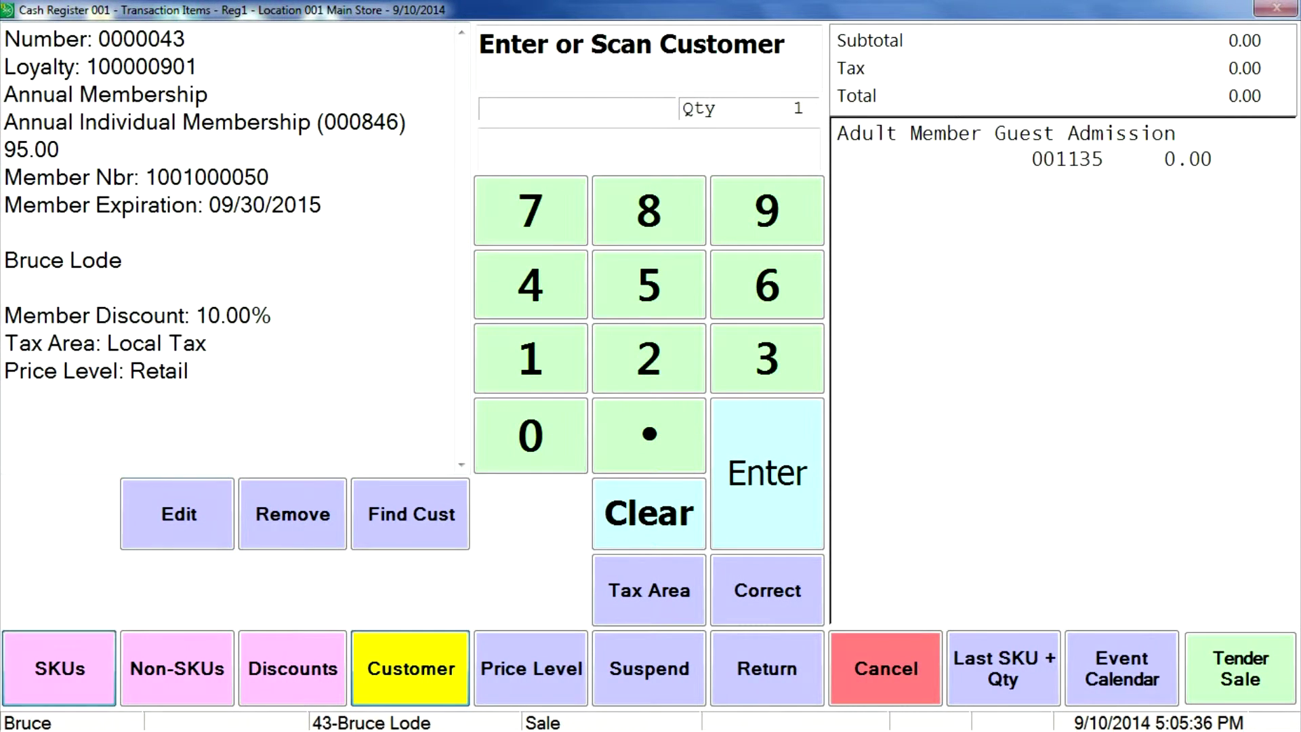
Add the Clover and Admiral gift items to the sale
{"action": "left_click", "coordinate": [59, 668]}
{"action": "left_click", "coordinate": [59, 60]}
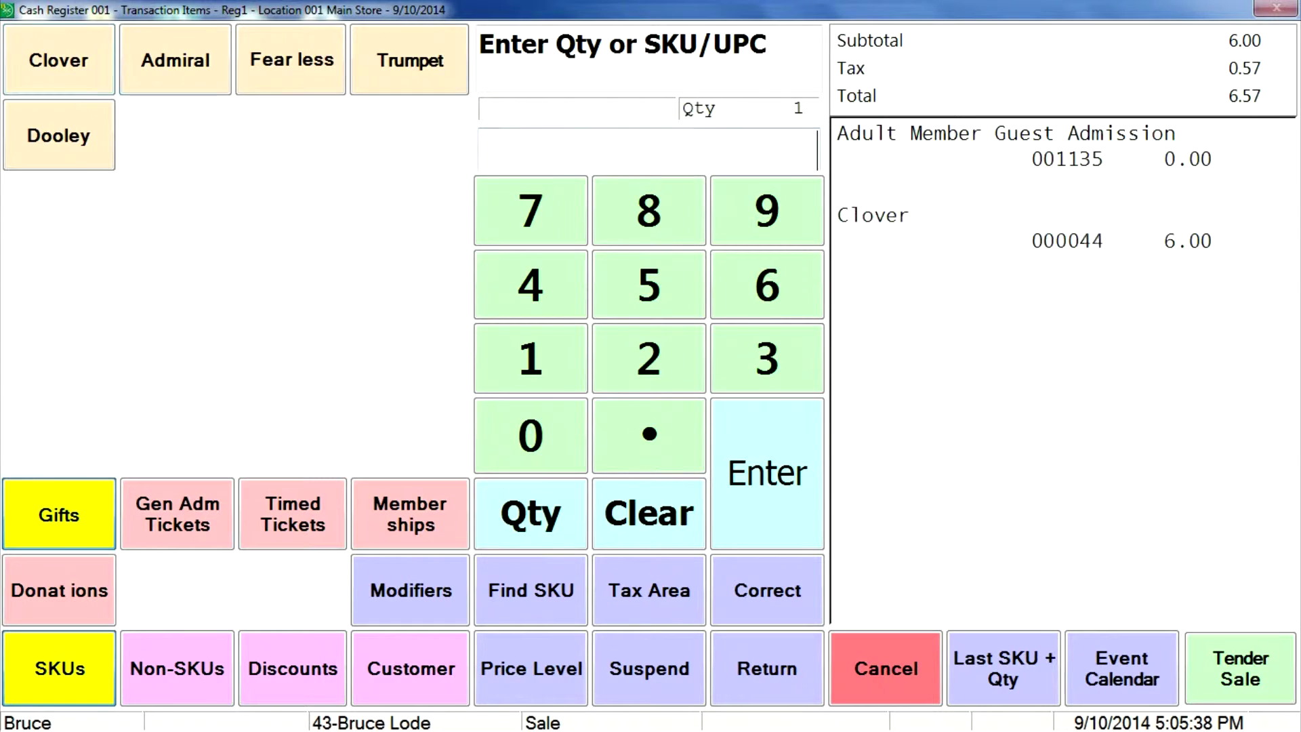
{"action": "left_click", "coordinate": [175, 59]}
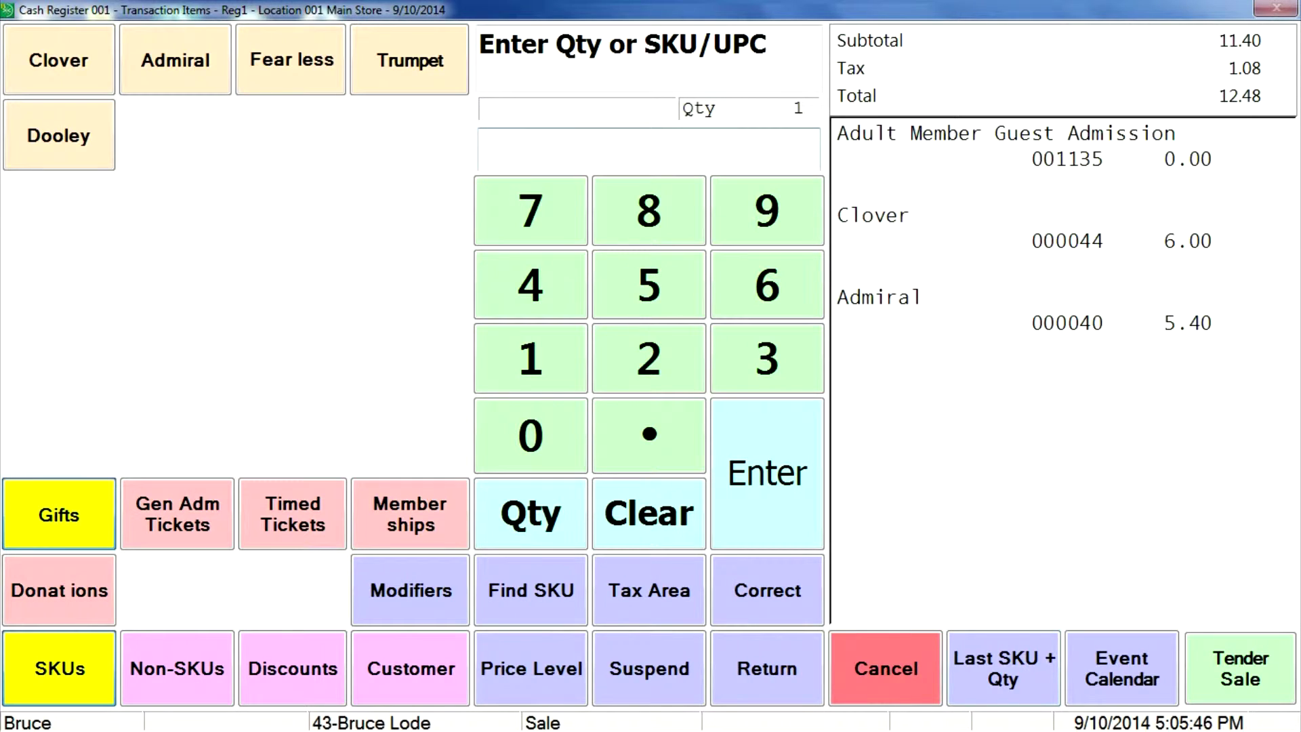
Tender the sale to MasterCard/Visa with the 10% member discount applied and the suggested .17 donation accepted
{"action": "left_click", "coordinate": [1240, 669]}
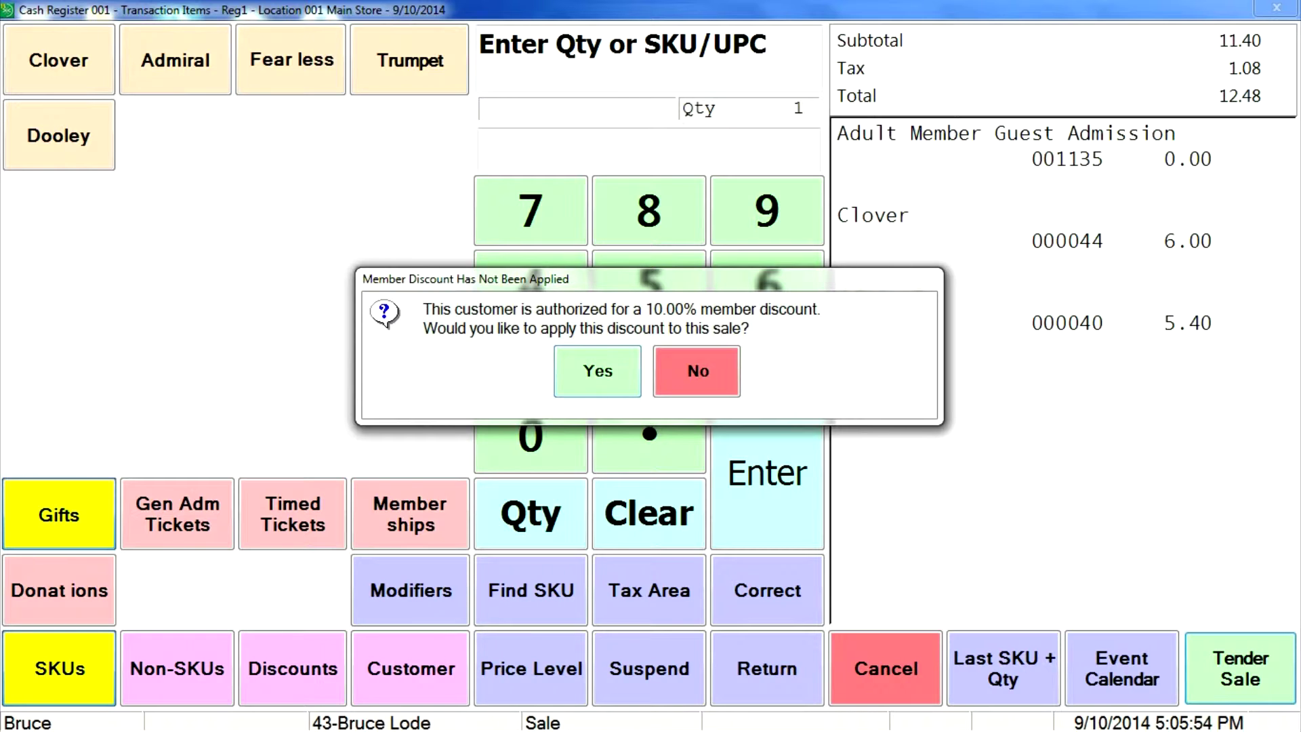
{"action": "left_click", "coordinate": [597, 371]}
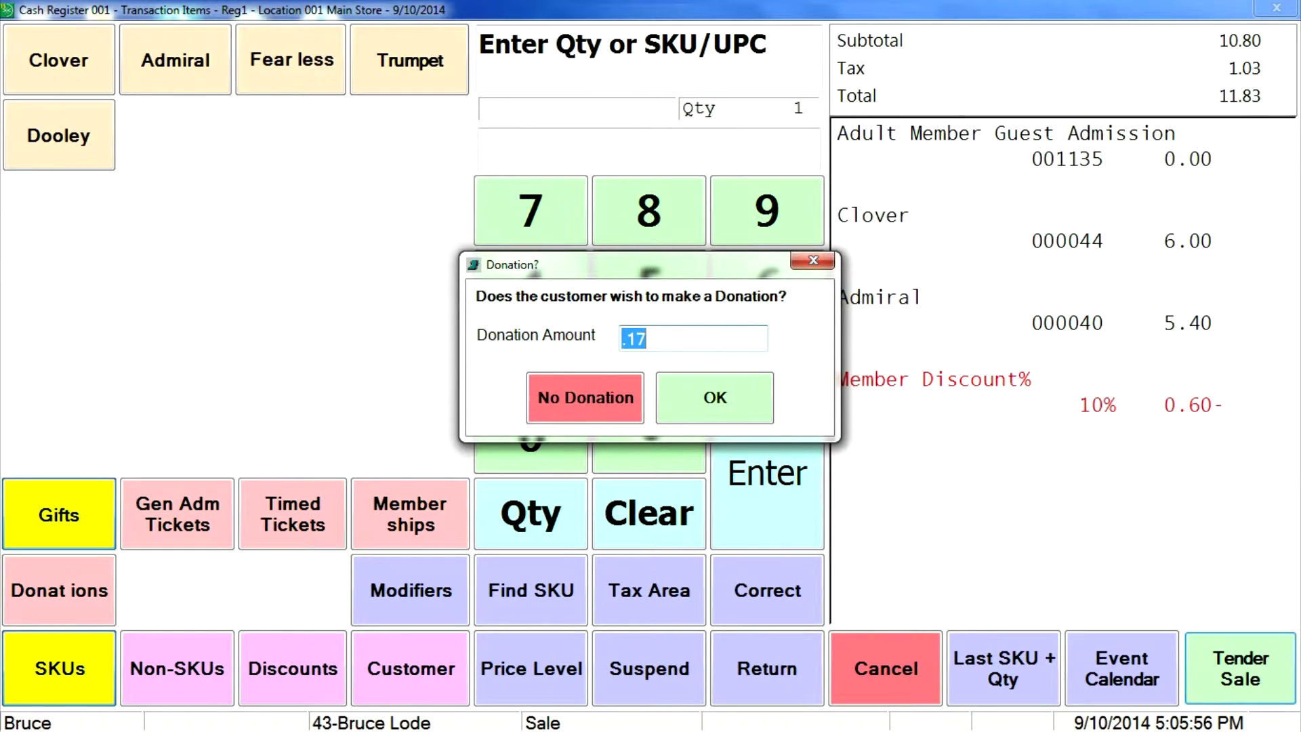
{"action": "left_click", "coordinate": [715, 397]}
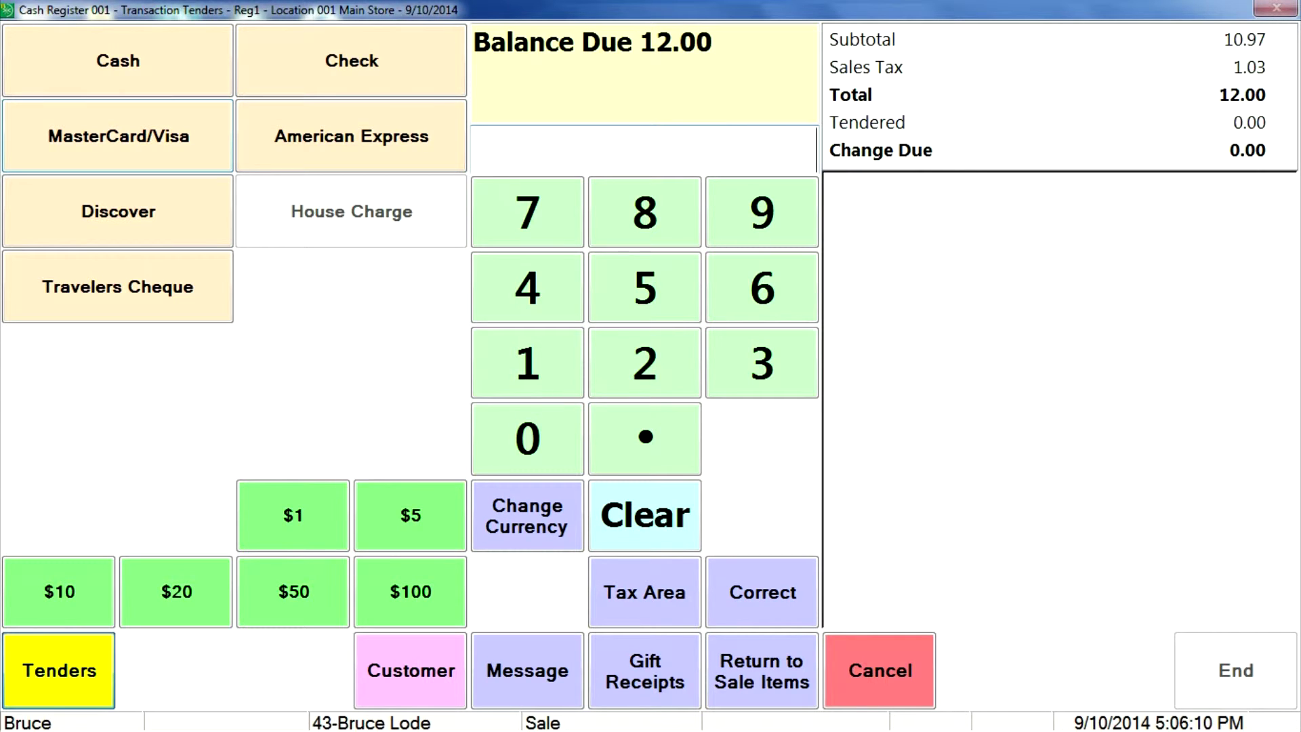
{"action": "left_click", "coordinate": [119, 135]}
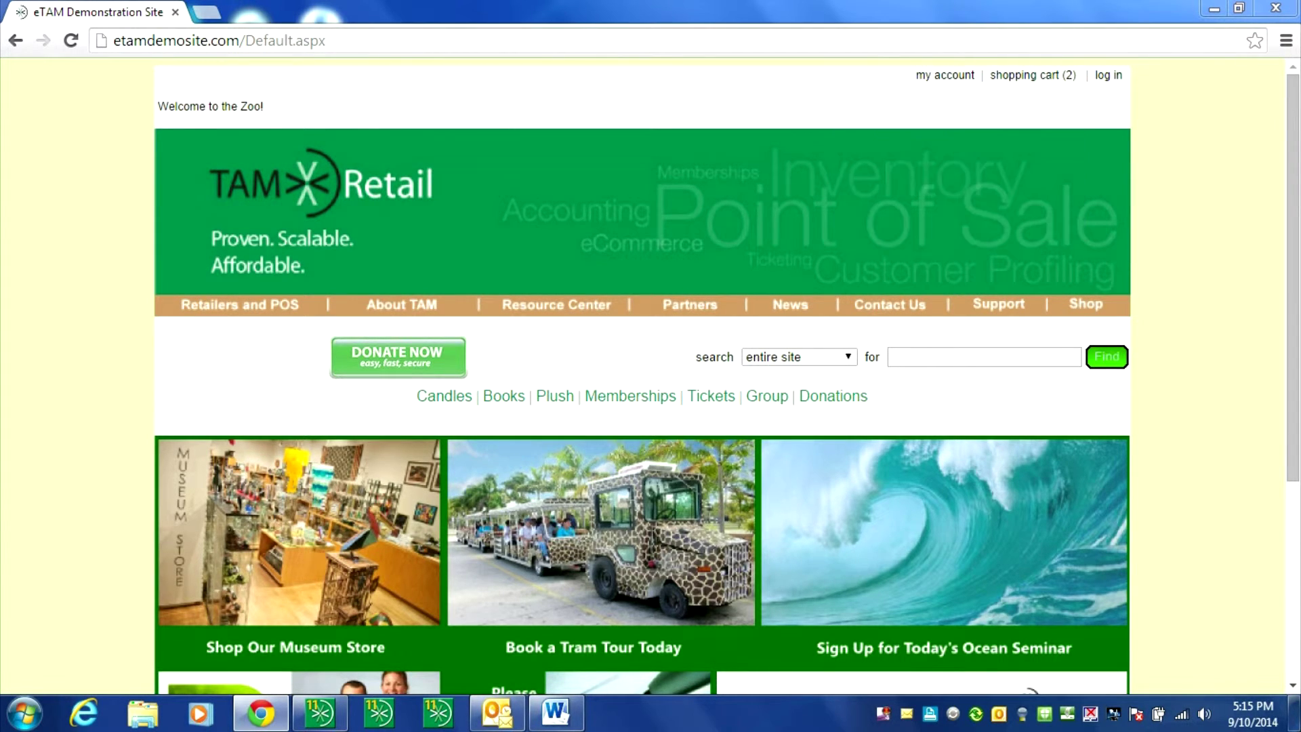
On the eTAM Demonstration Site, check out the shopping cart by signing in with the existing account password, and review the order summary
{"action": "mouse_move", "coordinate": [1033, 74]}
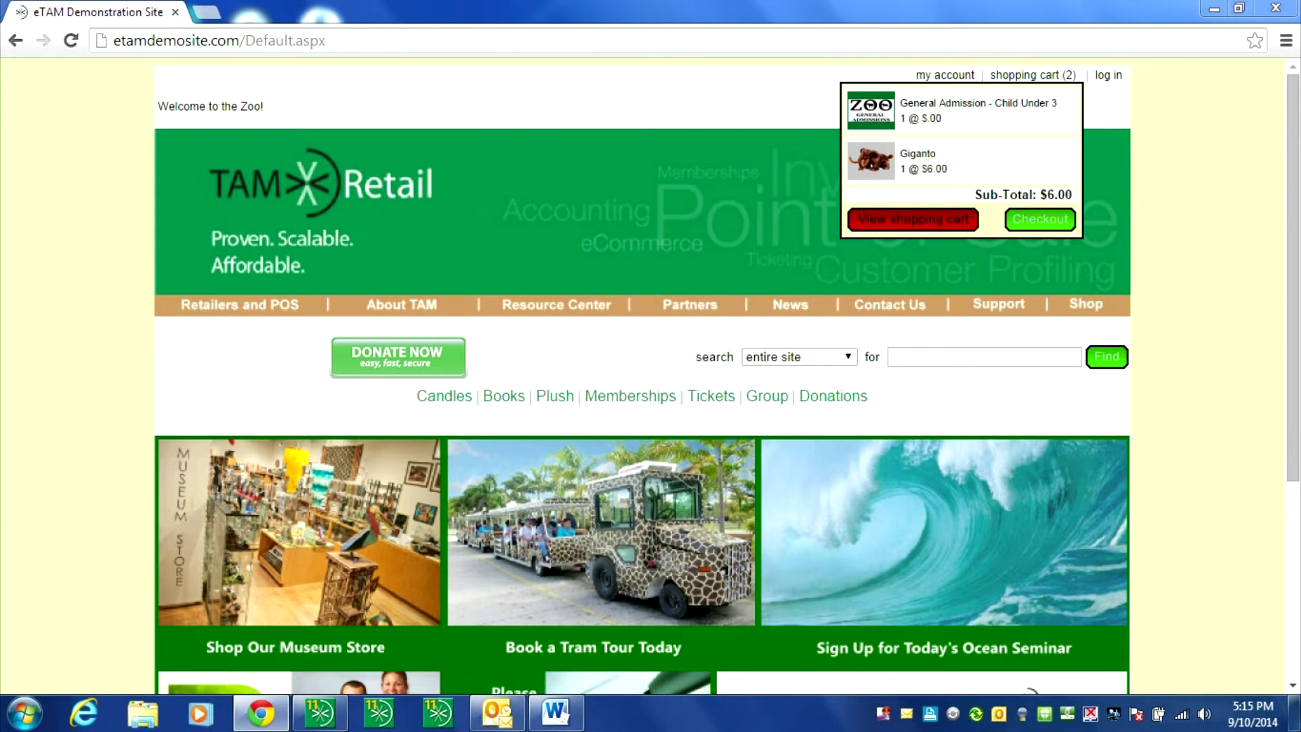
{"action": "left_click", "coordinate": [1039, 219]}
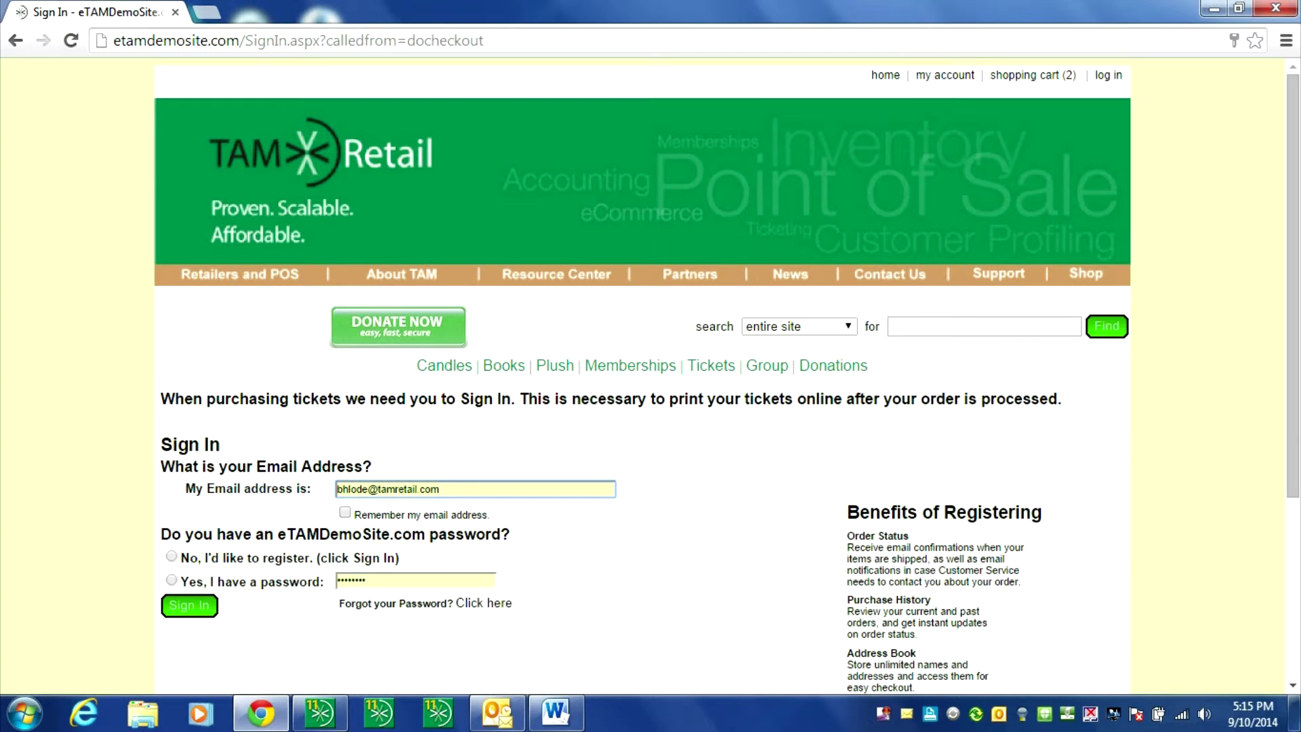
{"action": "left_click", "coordinate": [367, 581]}
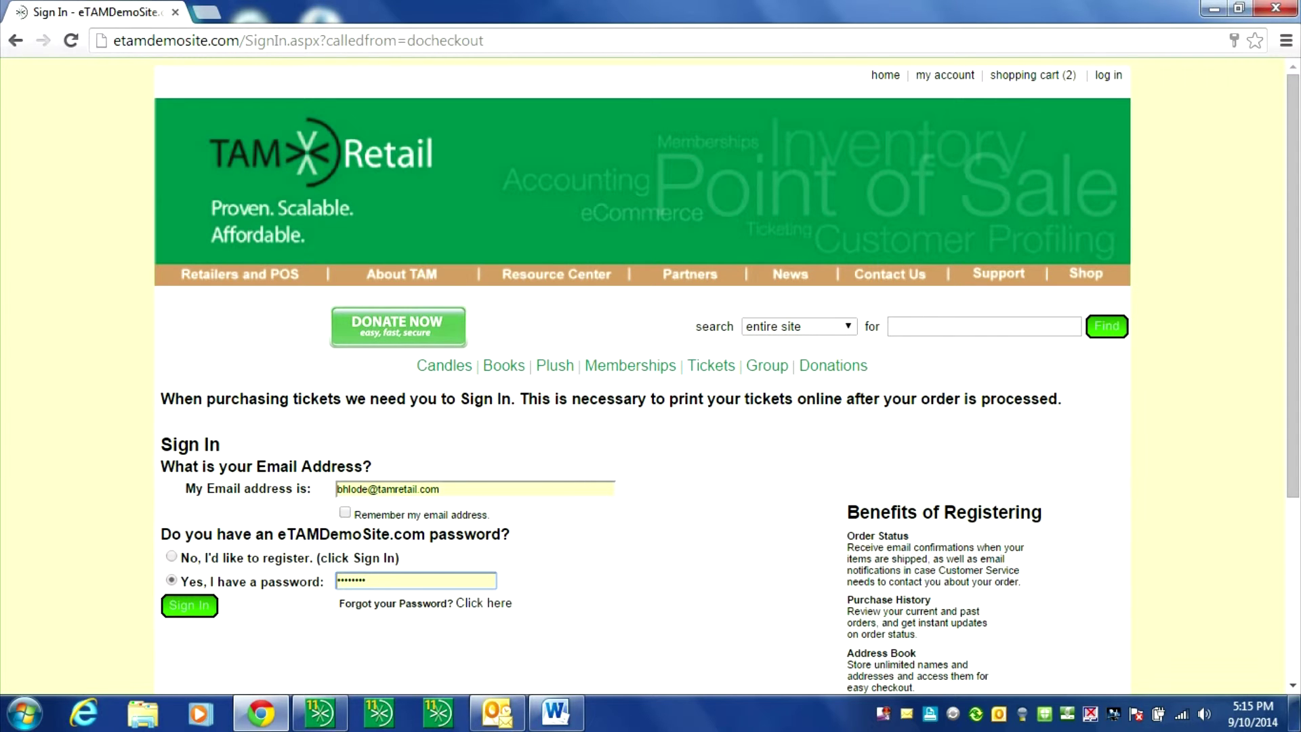
{"action": "left_click", "coordinate": [189, 606]}
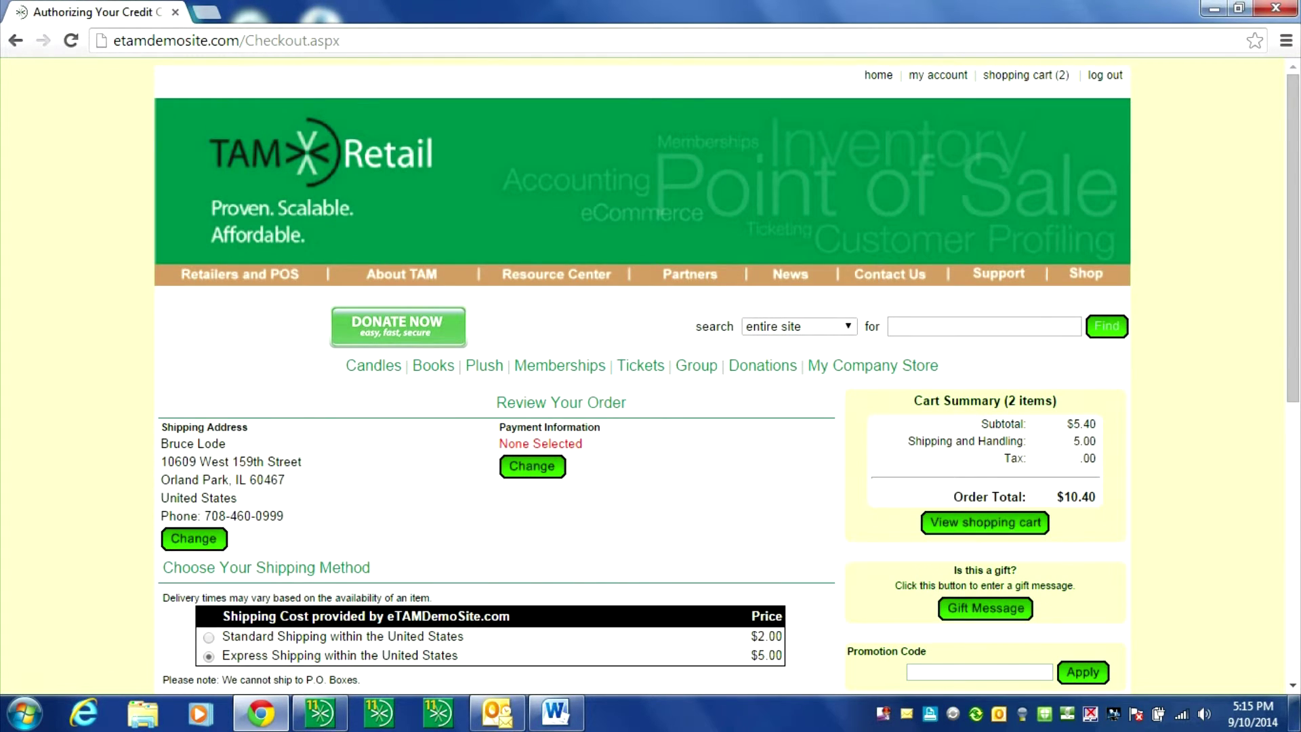
{"action": "scroll", "coordinate": [643, 375], "scroll_direction": "down", "scroll_amount": 4}
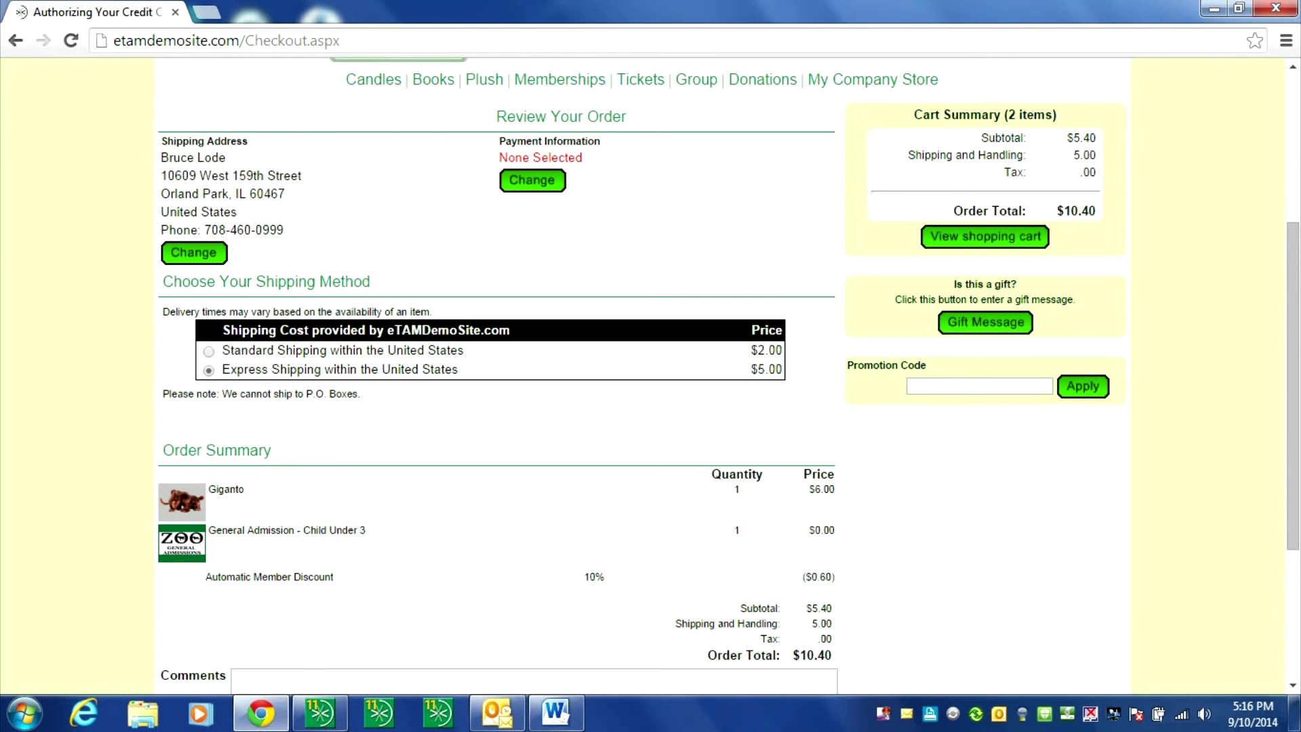
{"action": "scroll", "coordinate": [651, 373], "scroll_direction": "down", "scroll_amount": 1}
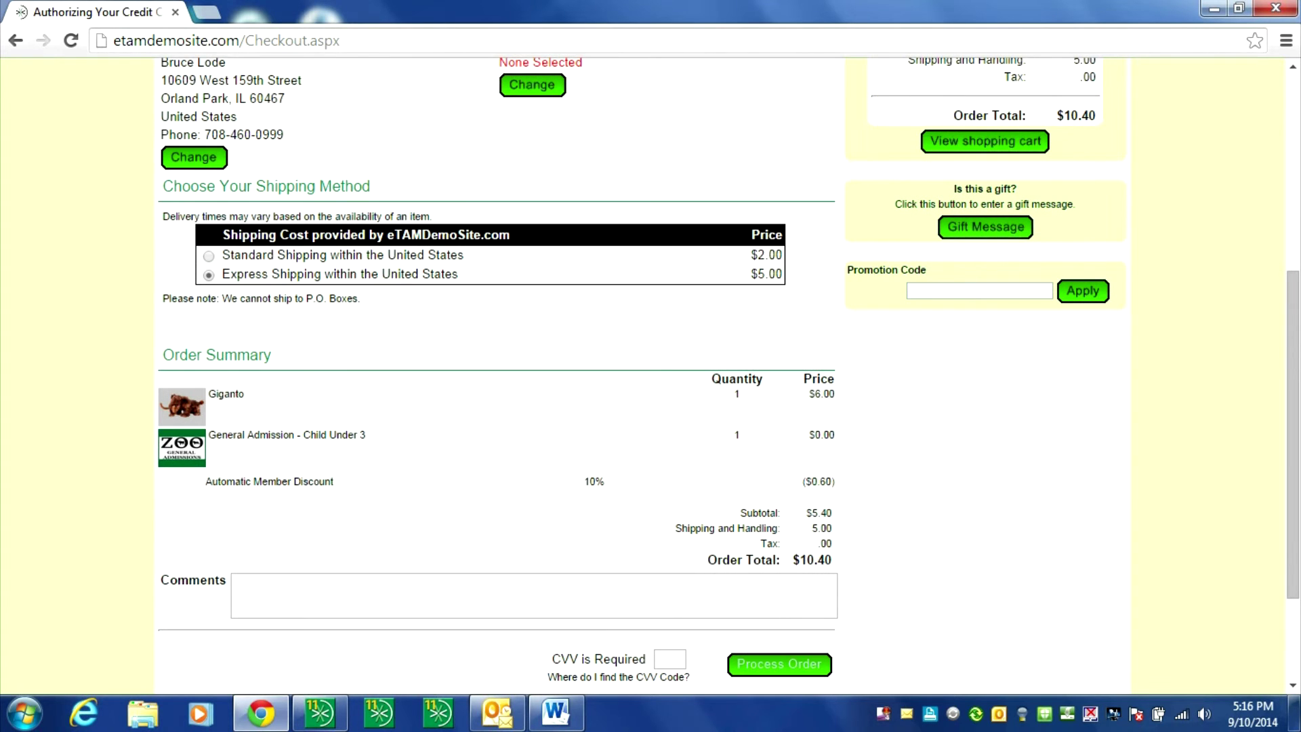